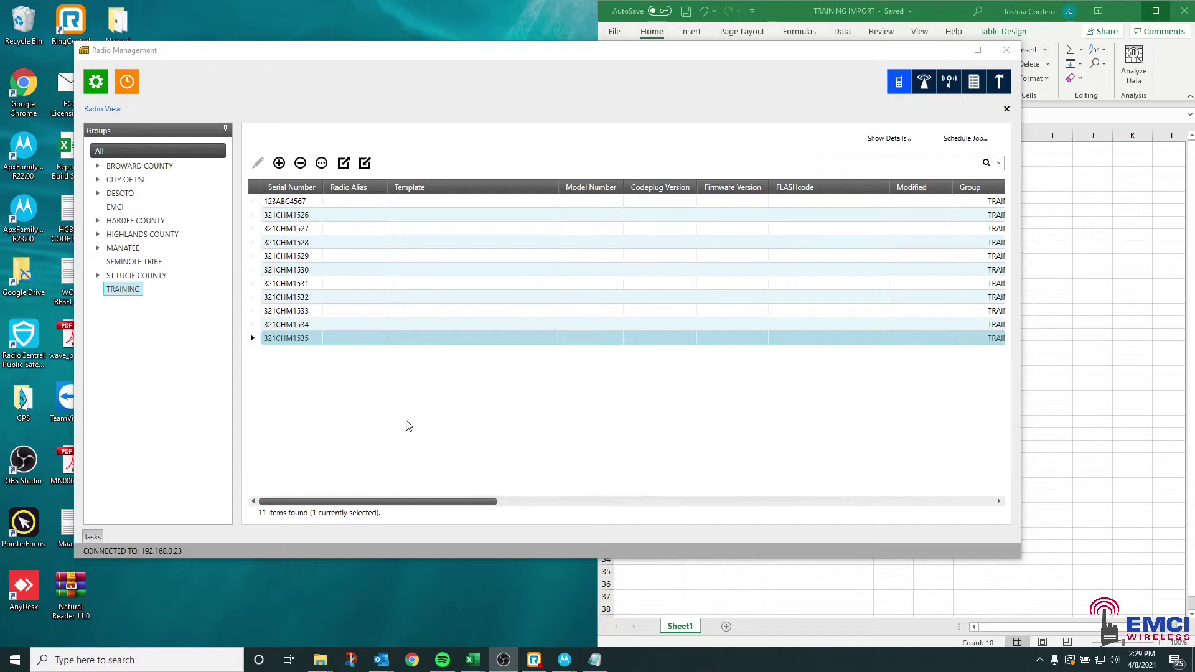
- Select single radios one at a time in the TRAINING group list, ending on 321CHM1529
left_click(257, 204)
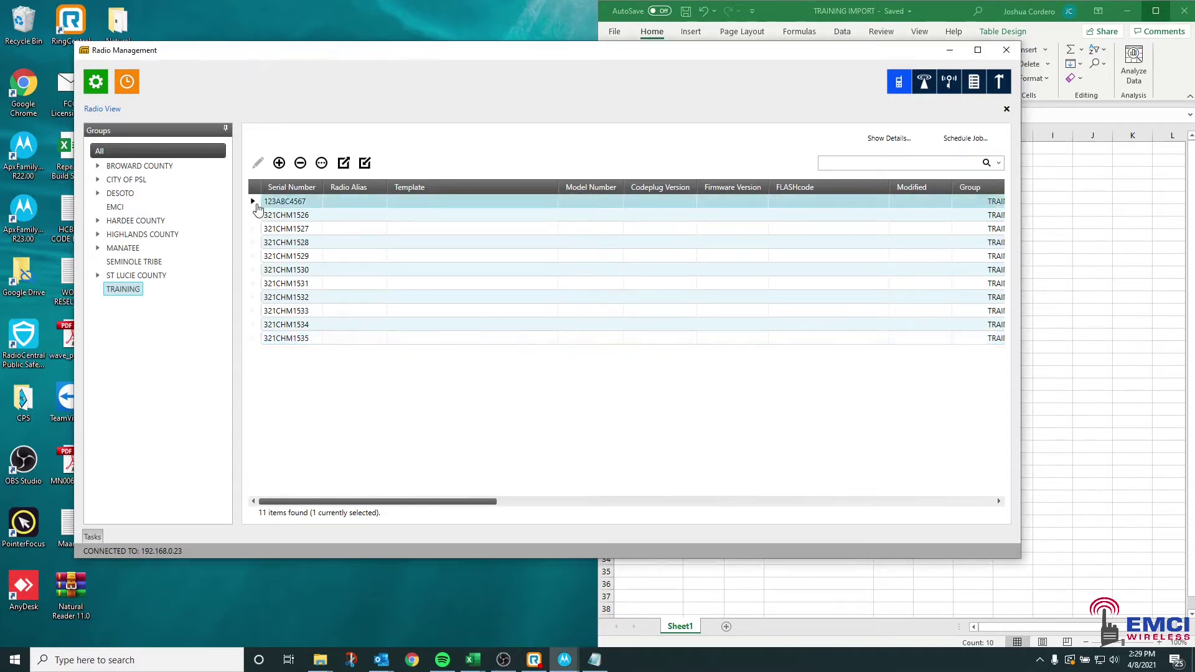
left_click(255, 216)
left_click(254, 230)
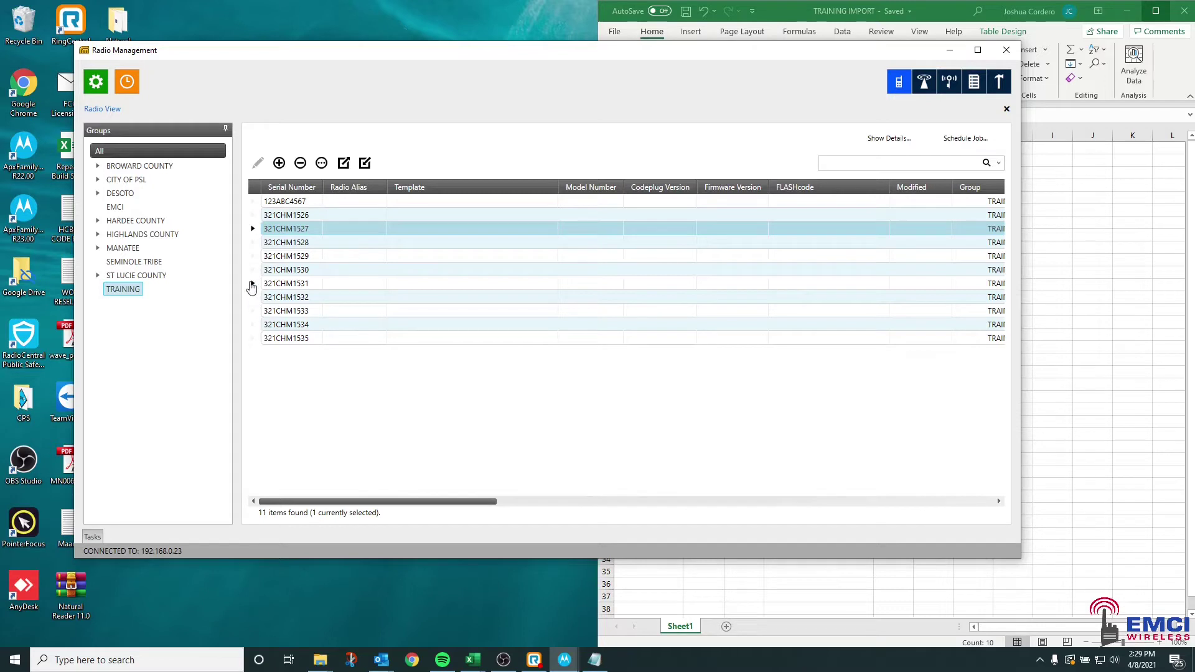
left_click(251, 258)
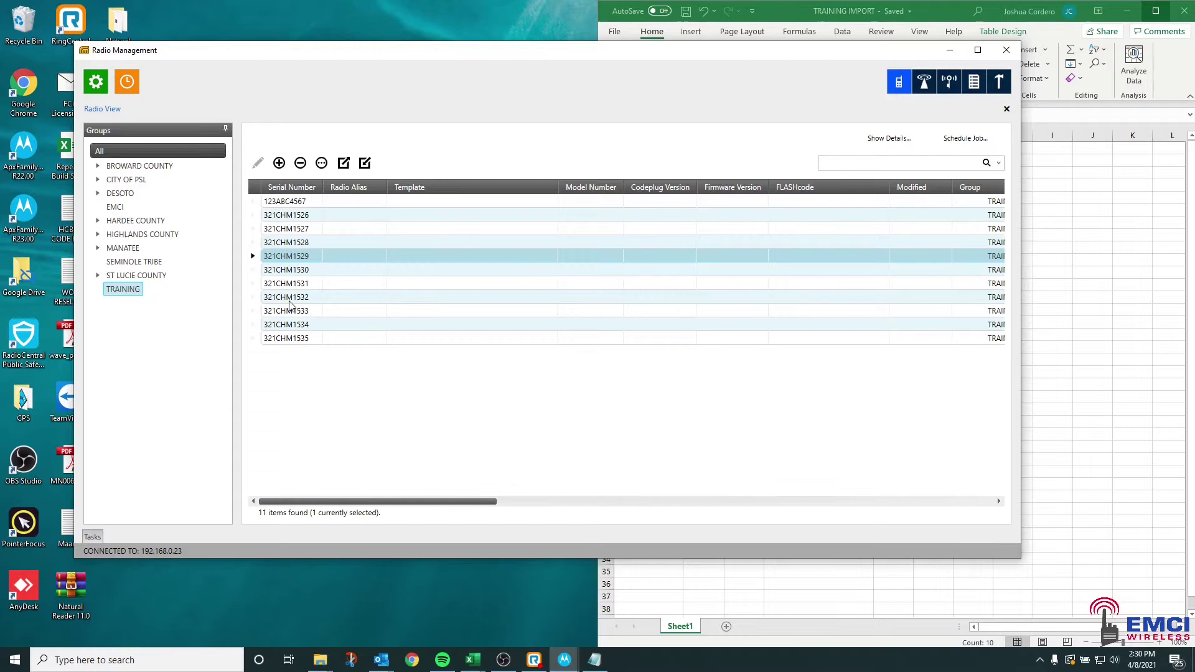
- Select consecutive ranges of radios from 321CHM1526, first through 321CHM1532 and again through 321CHM1529
left_click(253, 215)
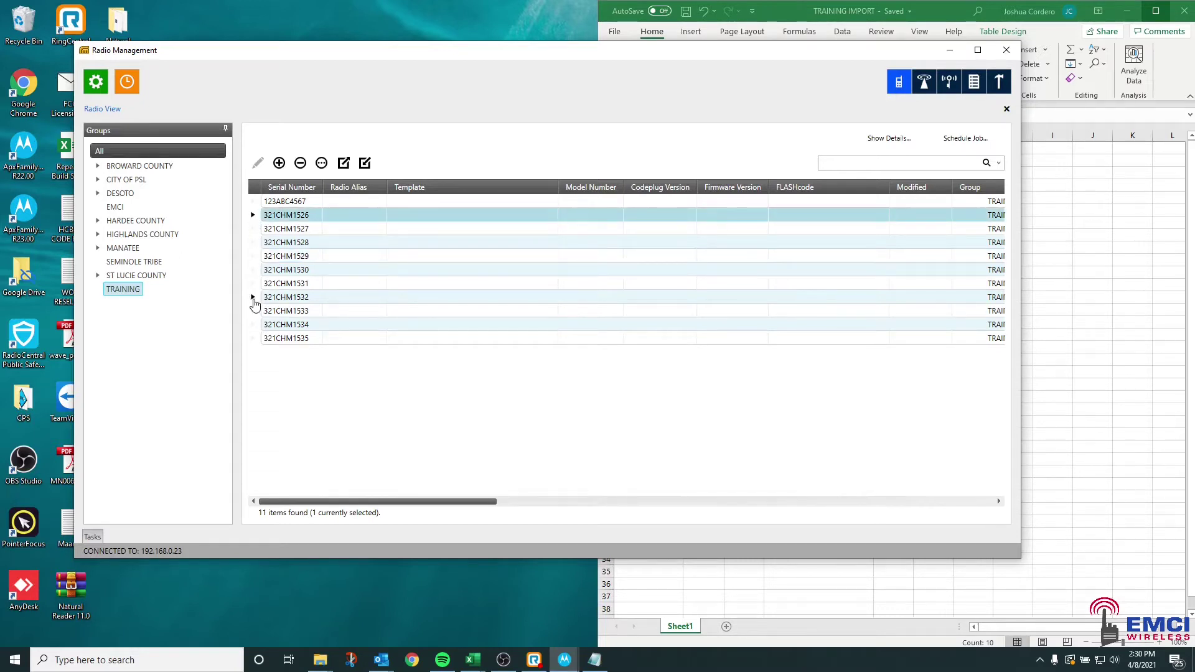
left_click(254, 297, "shift")
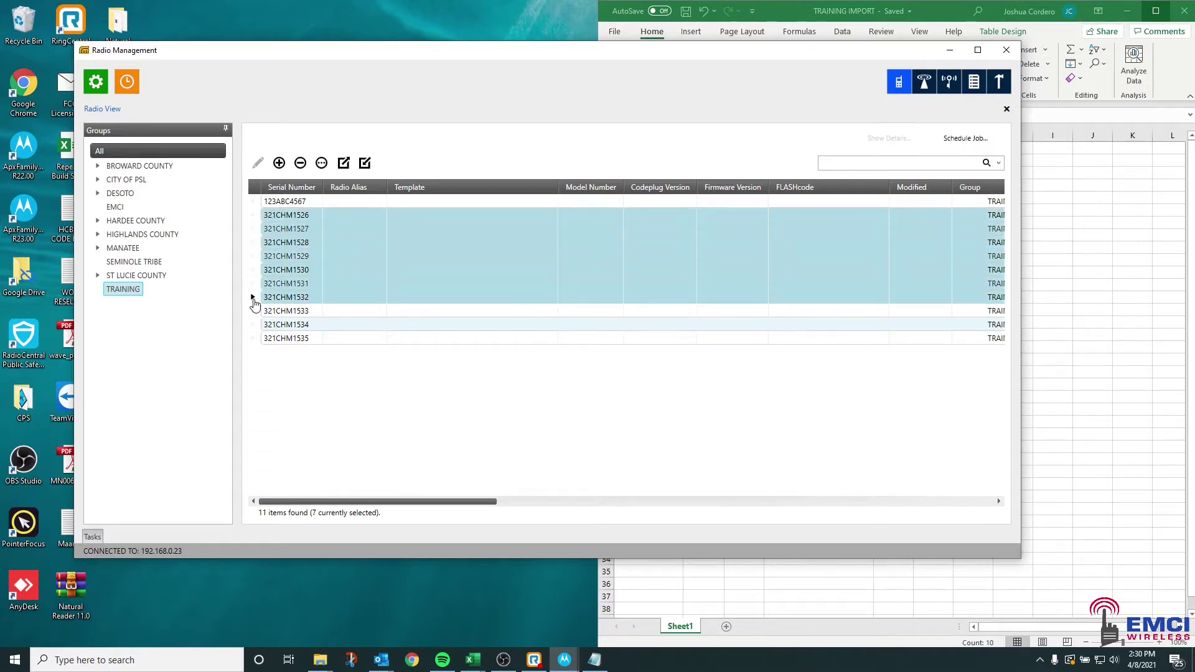
left_click(253, 216)
left_click(252, 229, "shift")
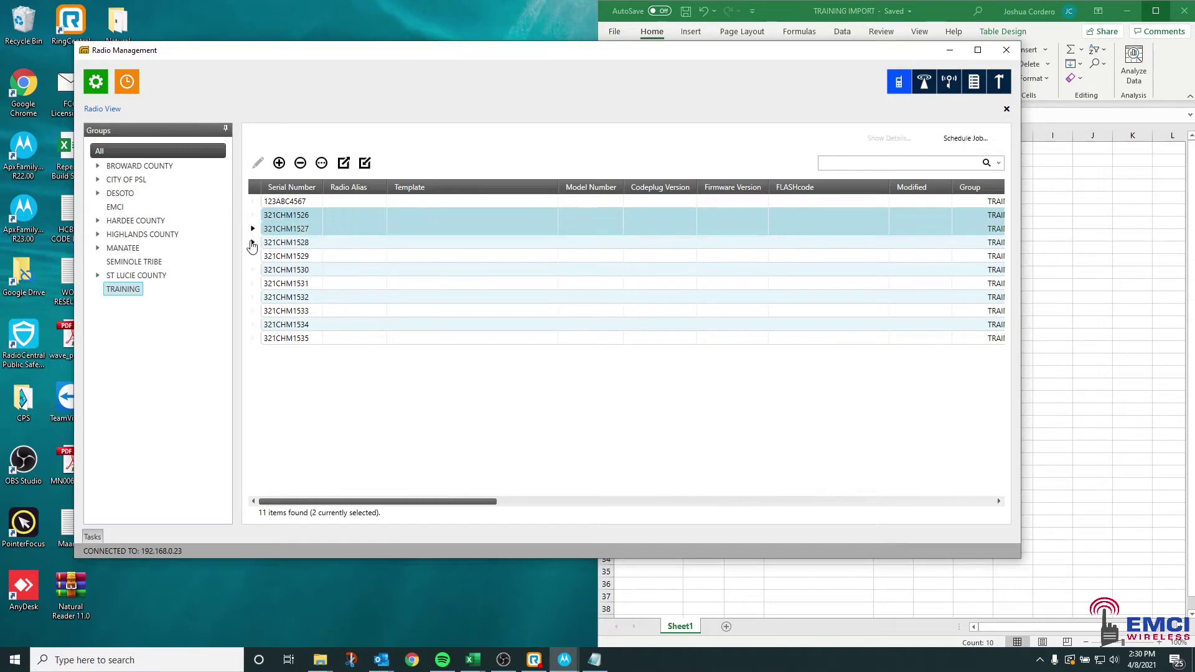
left_click(251, 256, "shift")
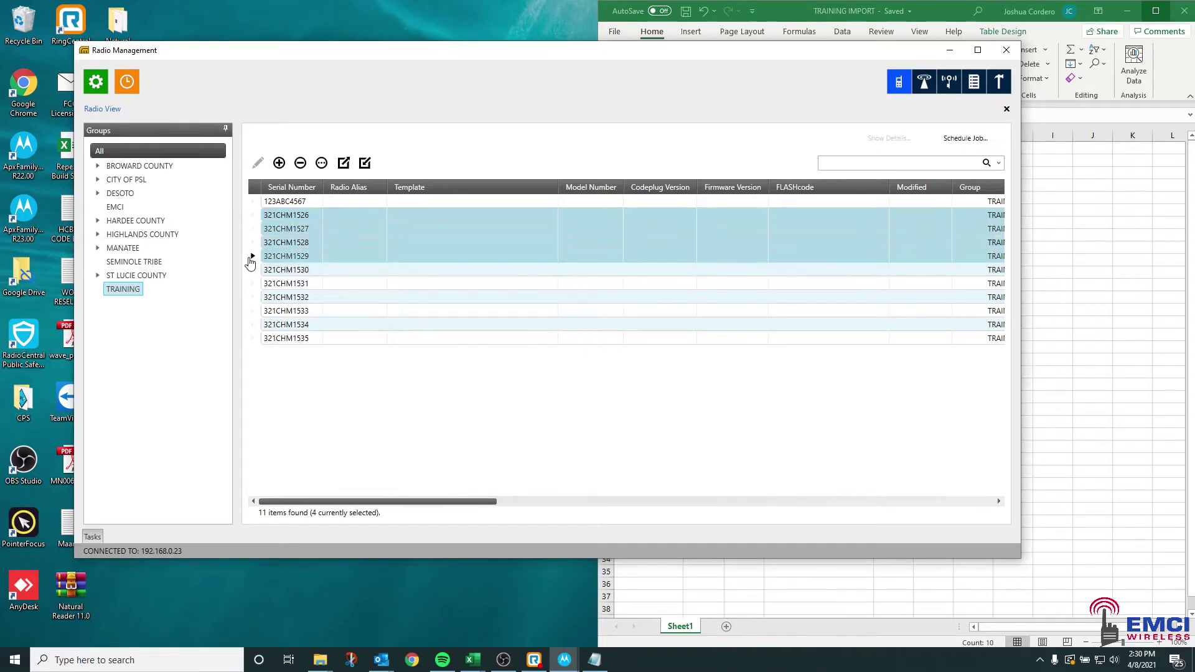
- Try to schedule a read job named "Initial Read 4.8.2021" for all radios in the TRAINING group
left_click_drag(254, 200, 255, 346)
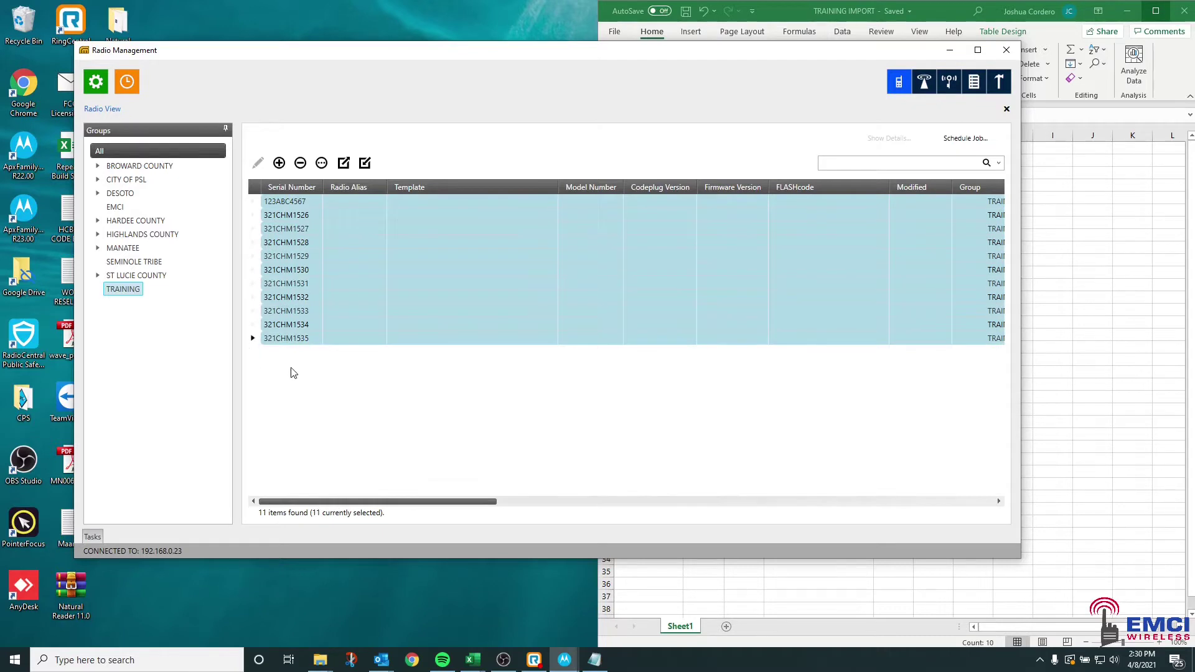
right_click(288, 297)
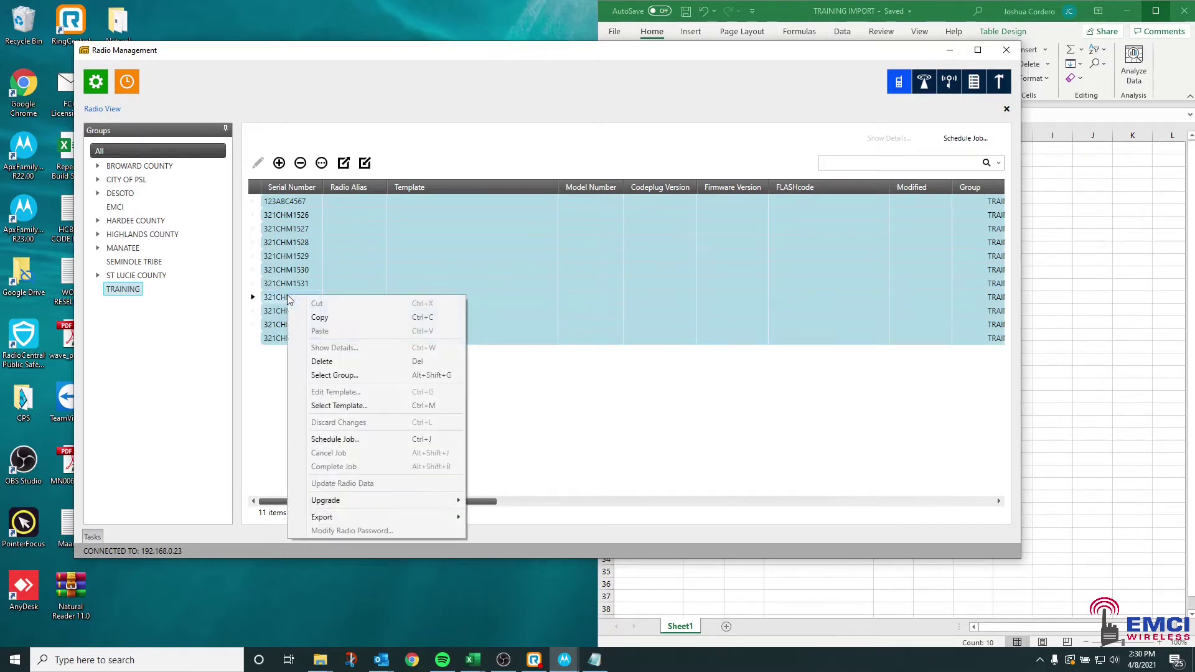
left_click(364, 439)
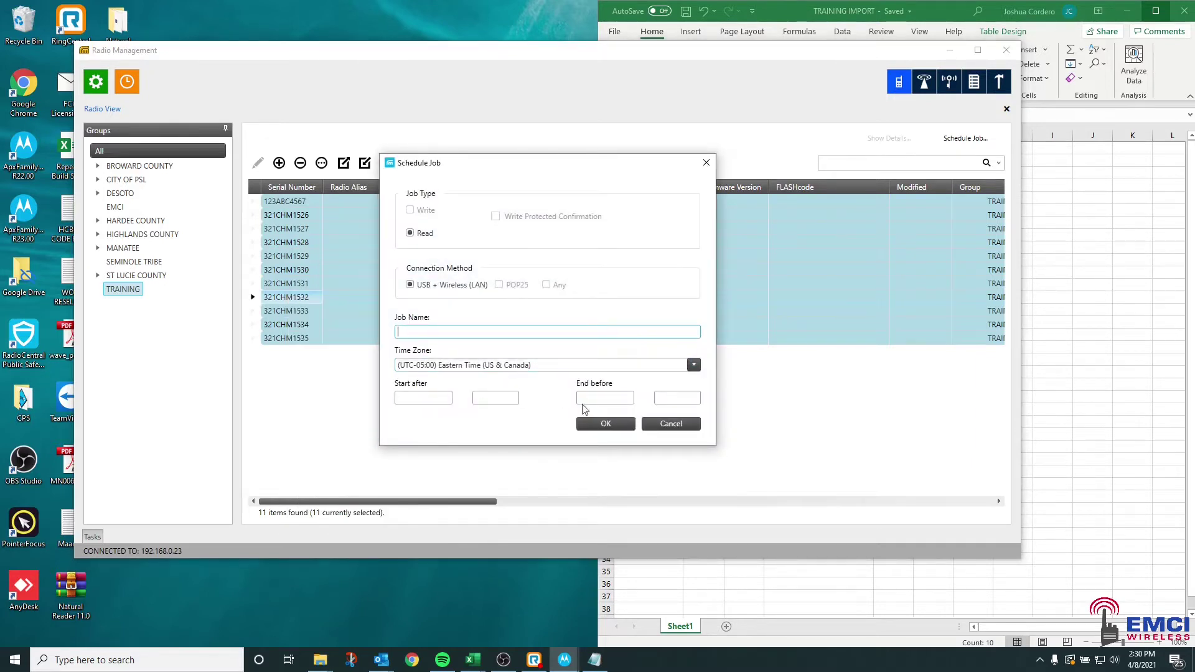
left_click_drag(472, 162, 479, 145)
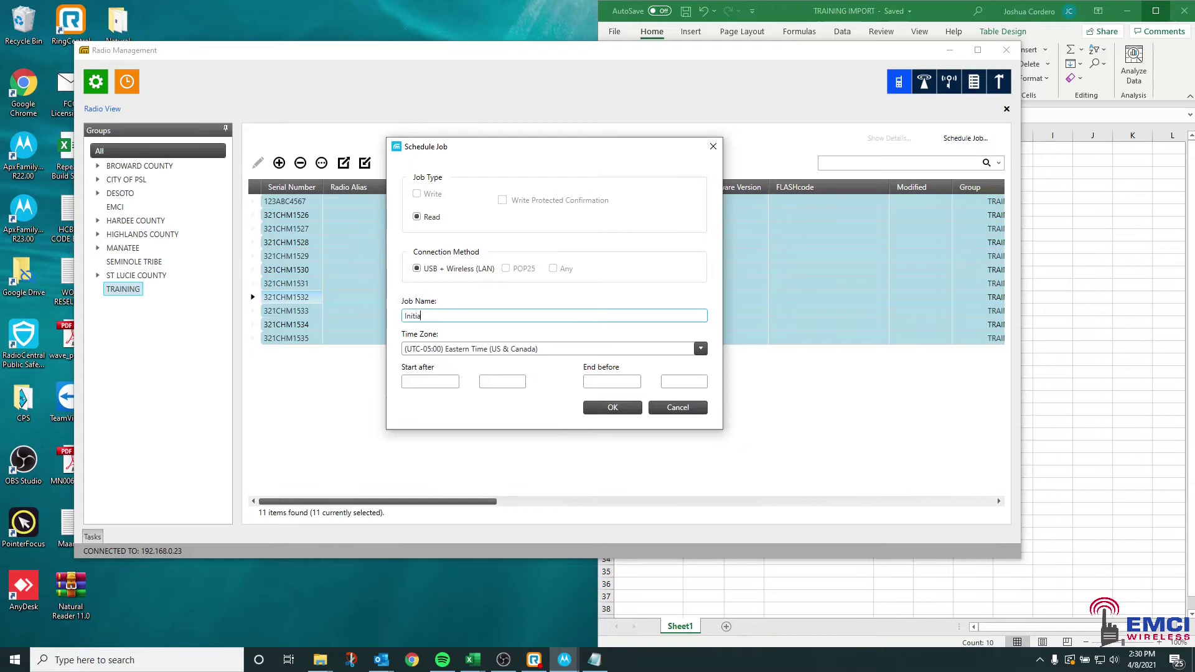
type("Read 4.8.2021")
left_click(612, 408)
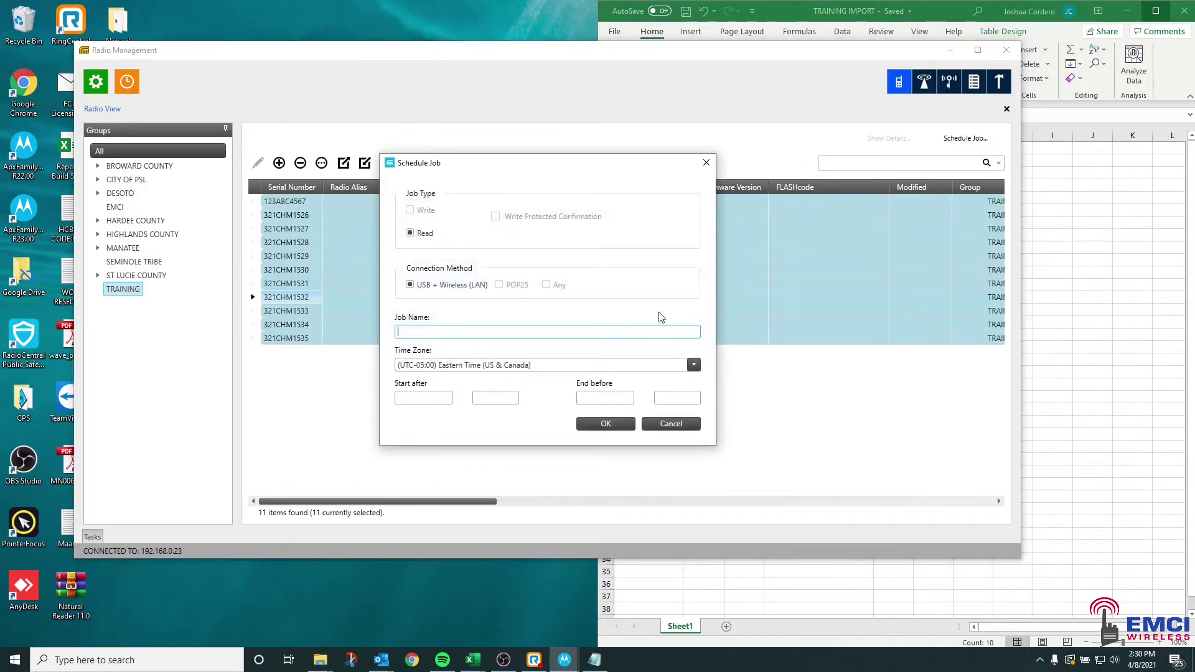
left_click(670, 424)
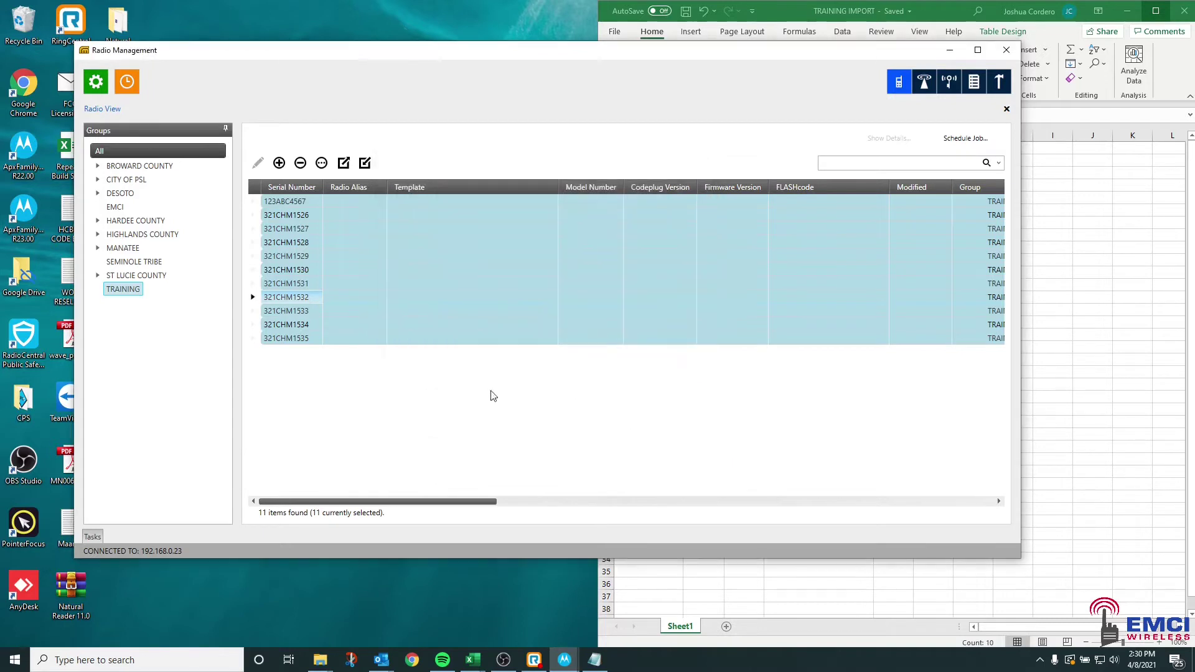
left_click(128, 85)
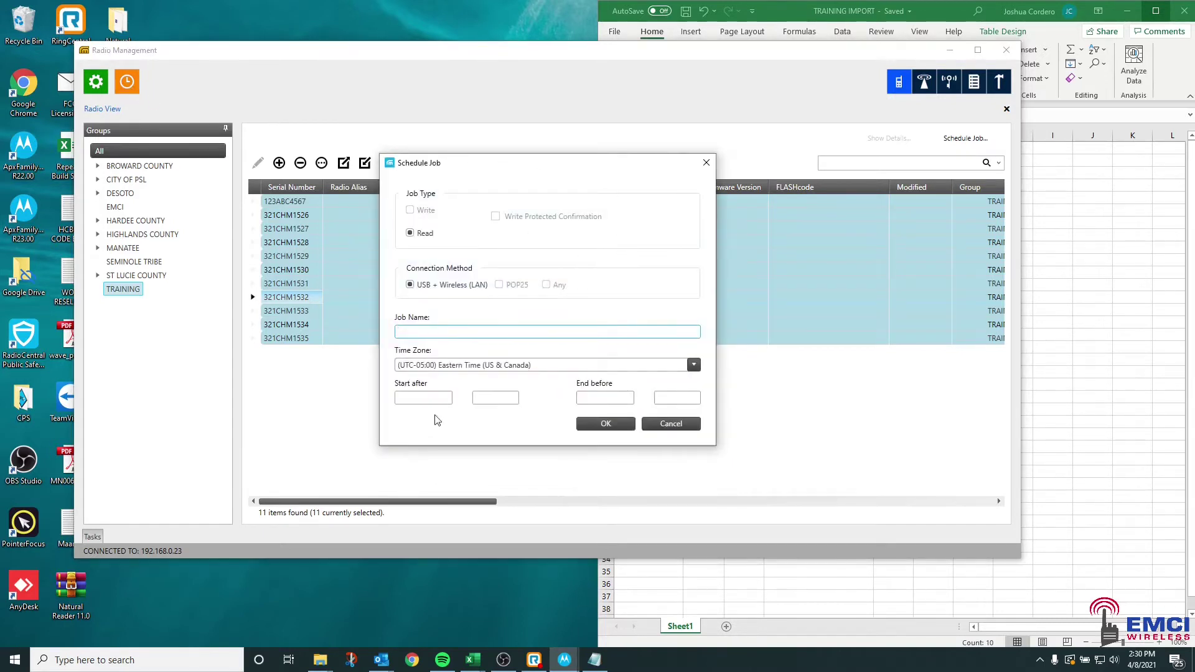
left_click_drag(483, 165, 542, 141)
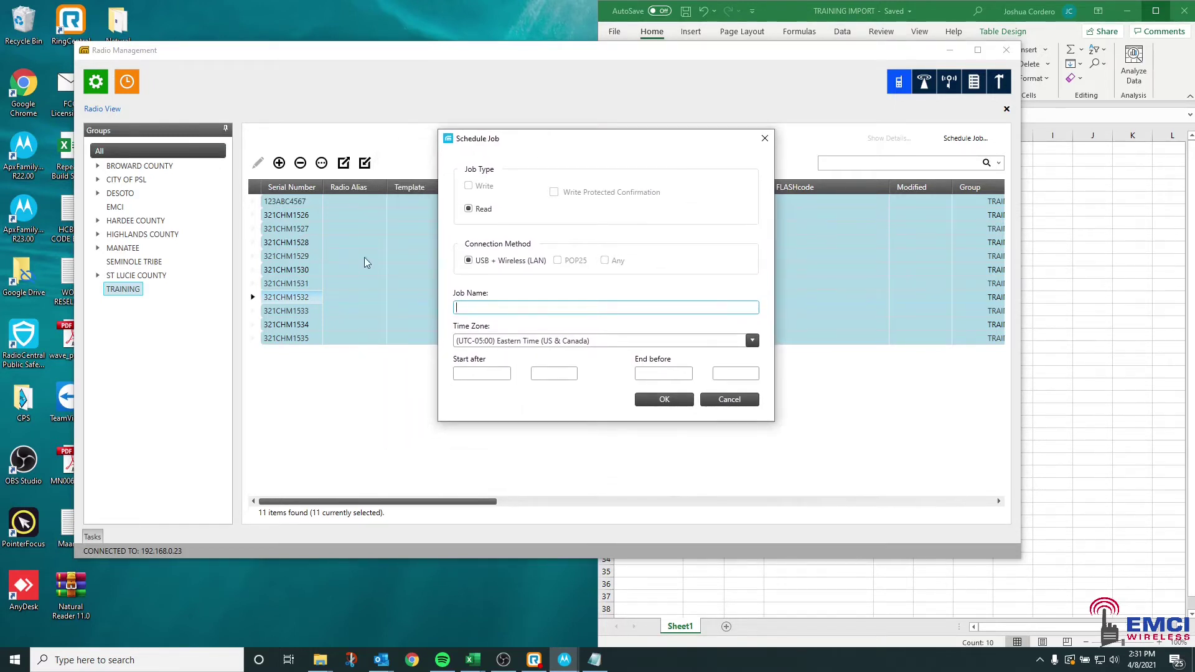
left_click(727, 399)
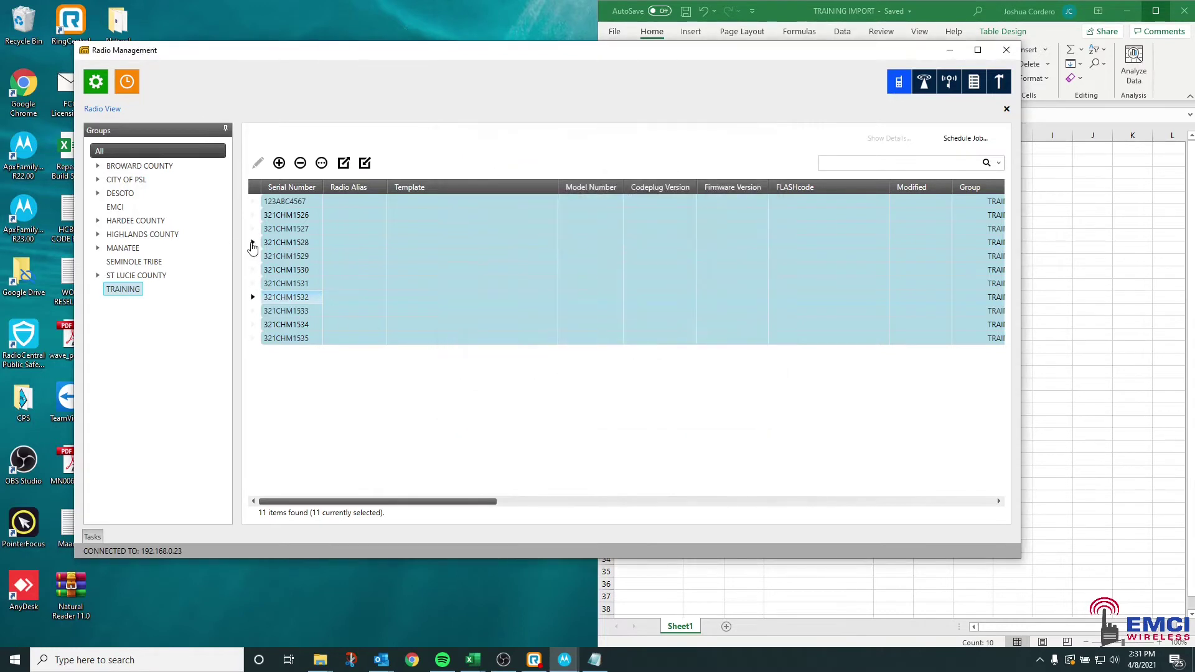
- Schedule a read job named "Initial Job 4.8.2021" for the three radios 321CHM1528, 321CHM1531 and 321CHM1534
left_click(252, 244)
left_click(252, 283, "ctrl")
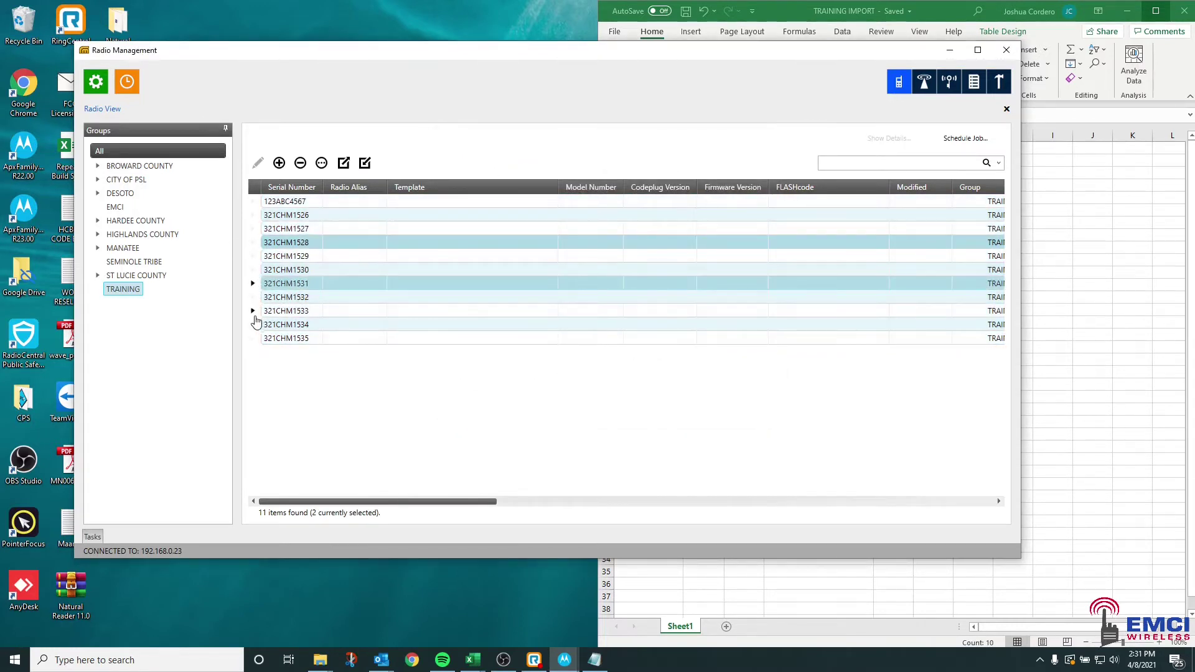
left_click(256, 324, "ctrl")
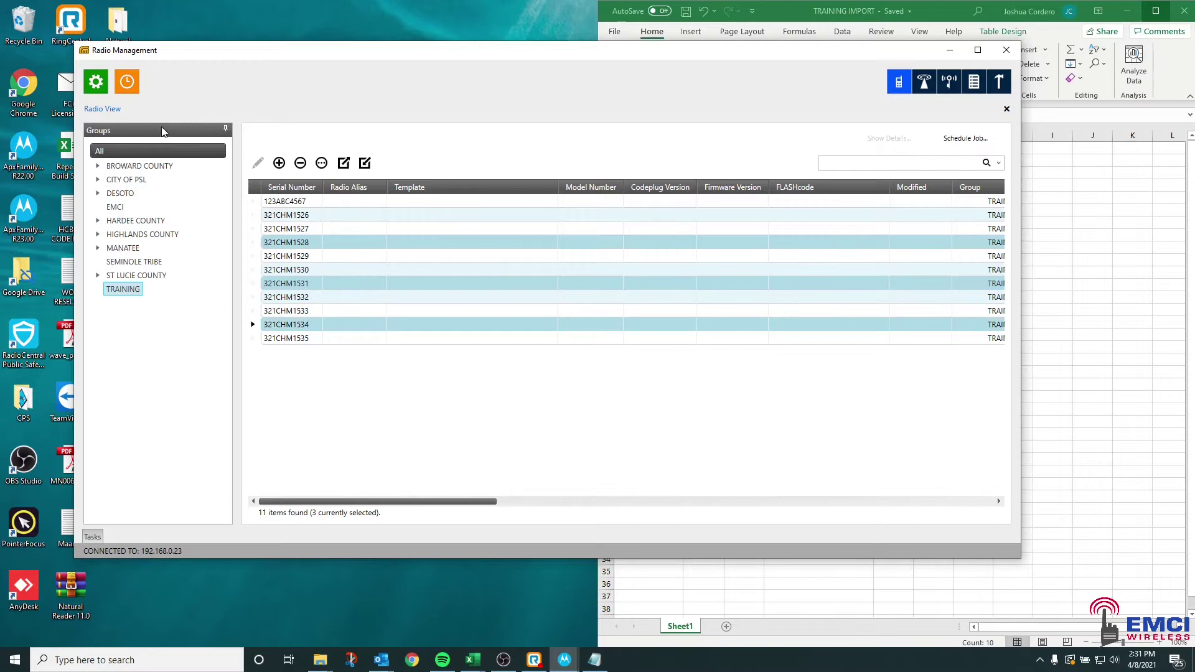
left_click(127, 82)
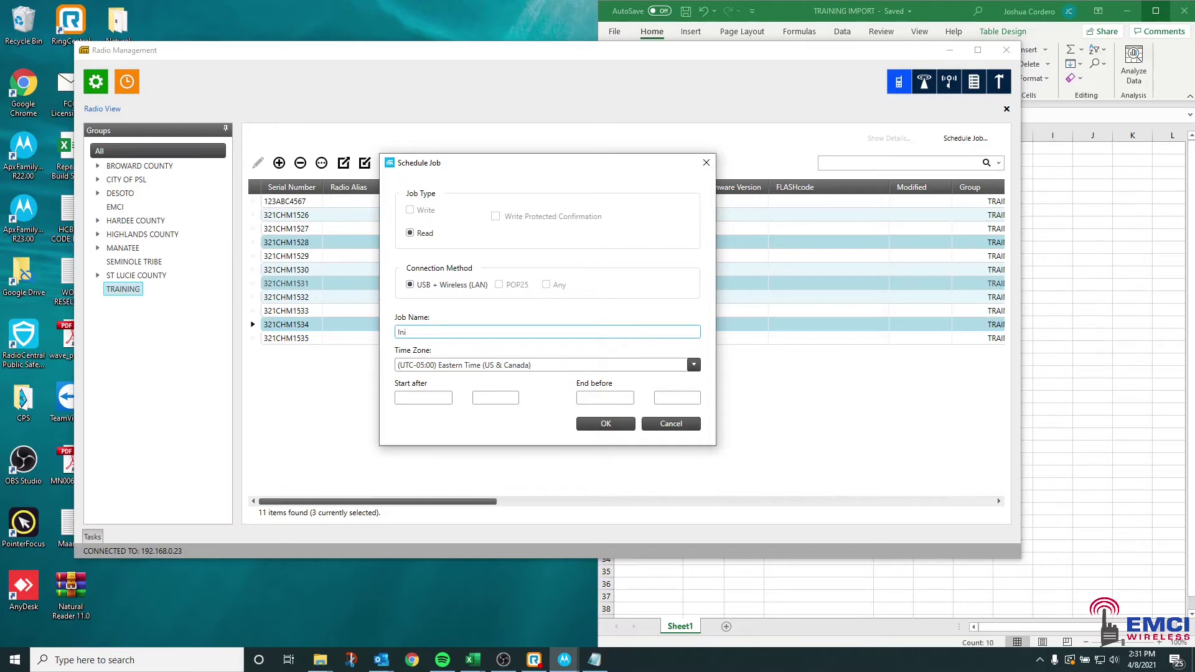
type("Initial Job 4.8.2021")
left_click(579, 422)
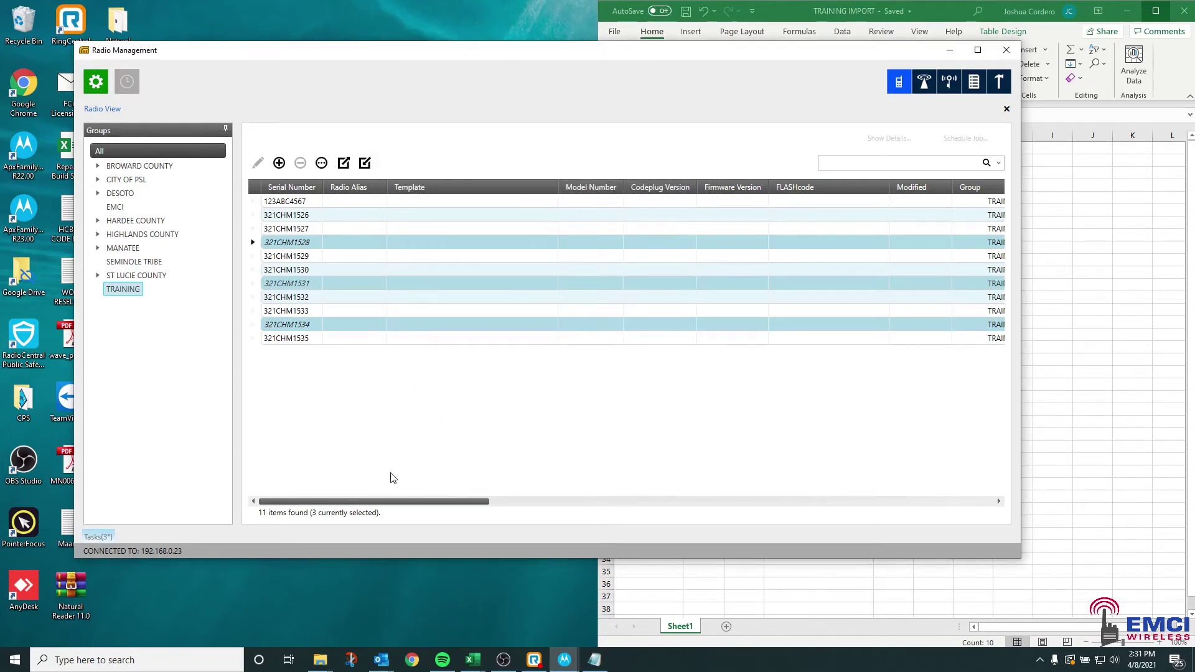
- Check the task list for the scheduled job and examine the job status of the three radios
left_click(101, 538)
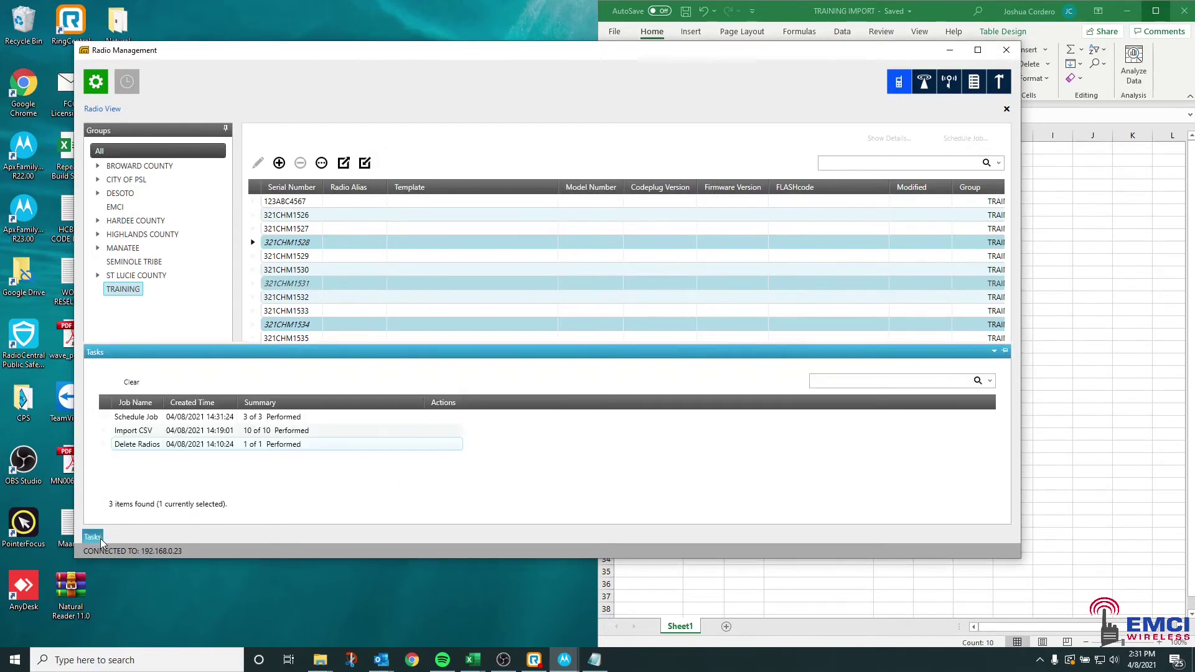
left_click(117, 419)
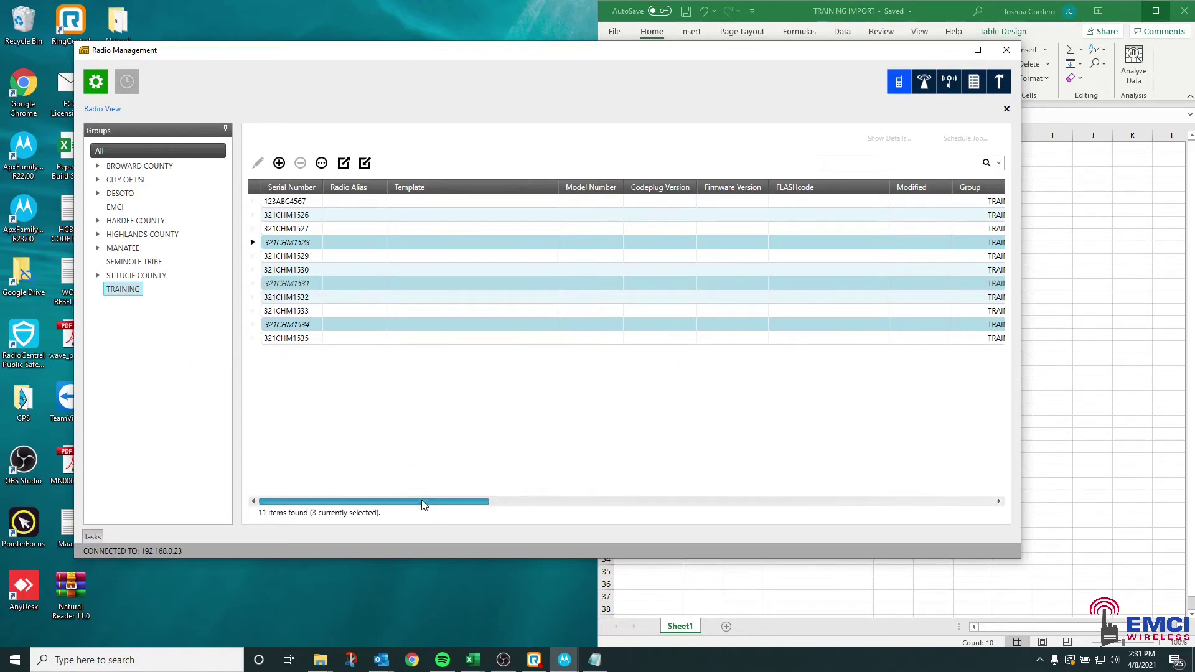
left_click_drag(427, 498, 497, 497)
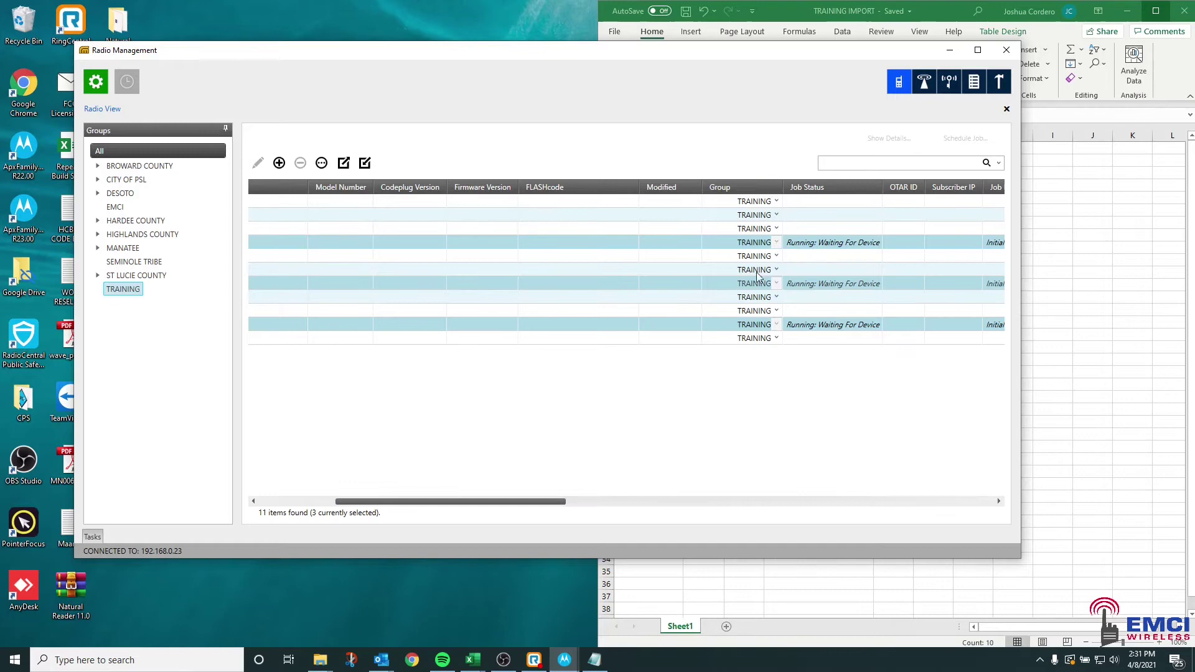
left_click_drag(555, 503, 469, 496)
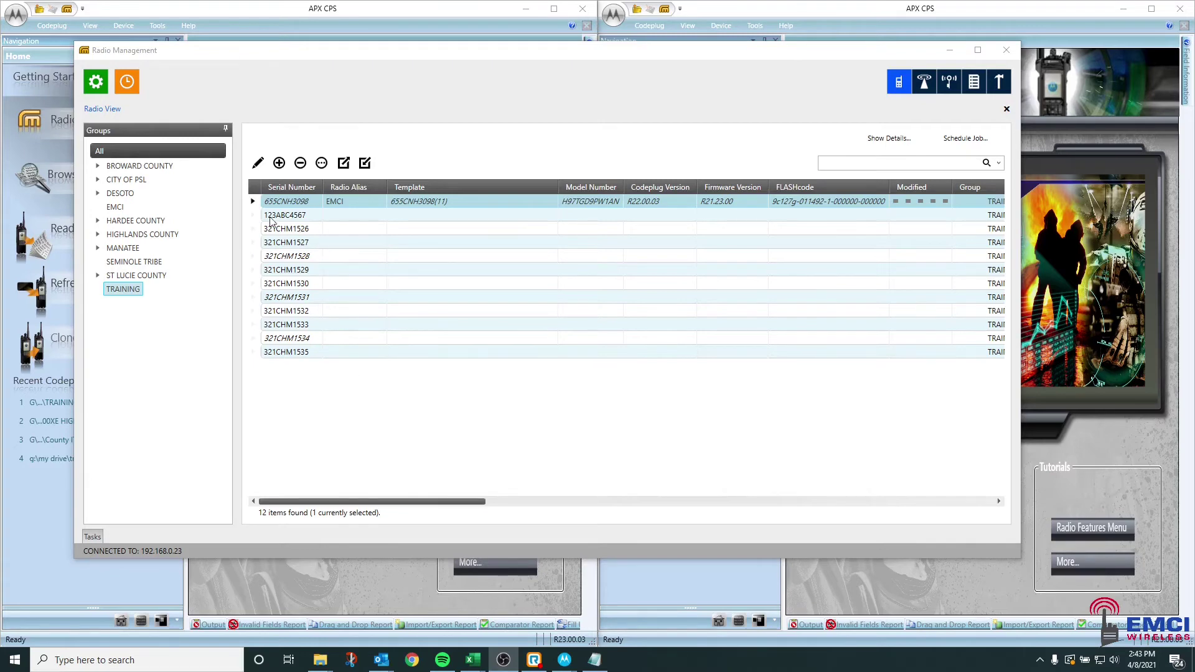
- Schedule a read job named "Back from DEPOT" for radio 655CNH3098
left_click(254, 207)
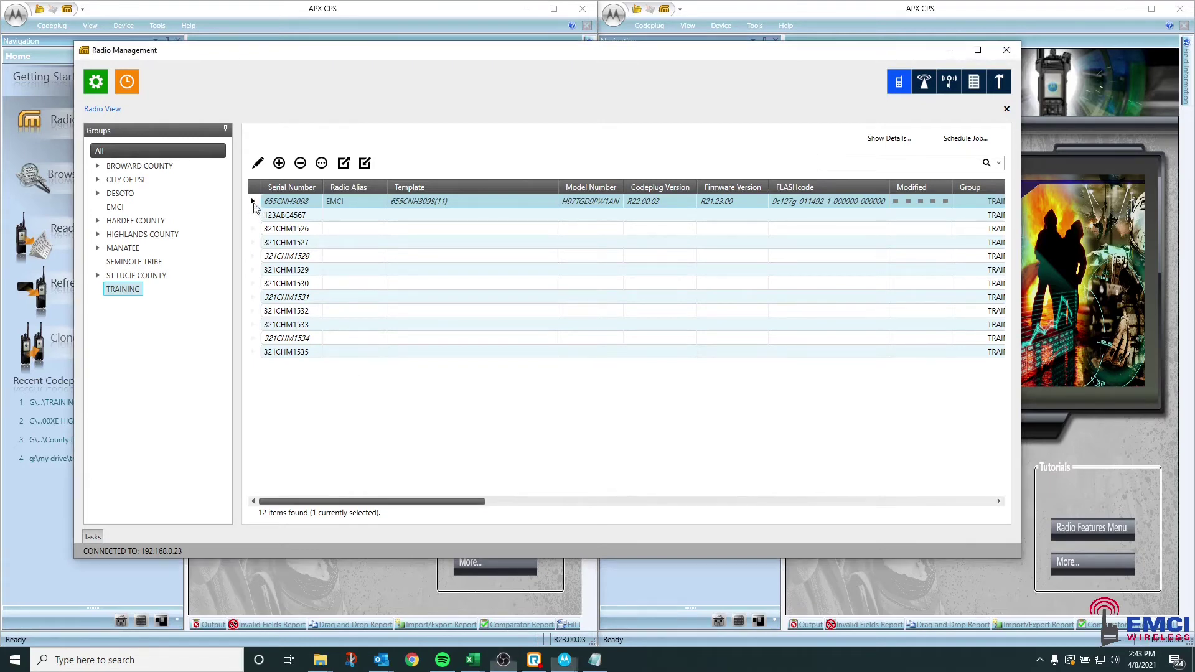
left_click(124, 91)
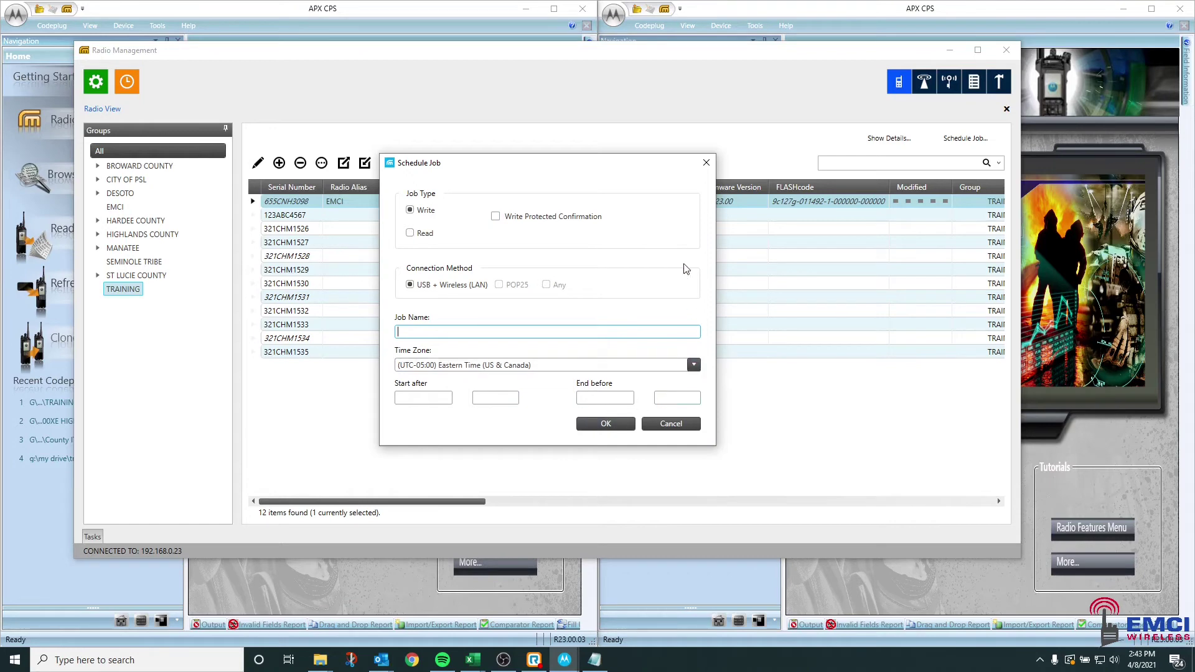
left_click(412, 236)
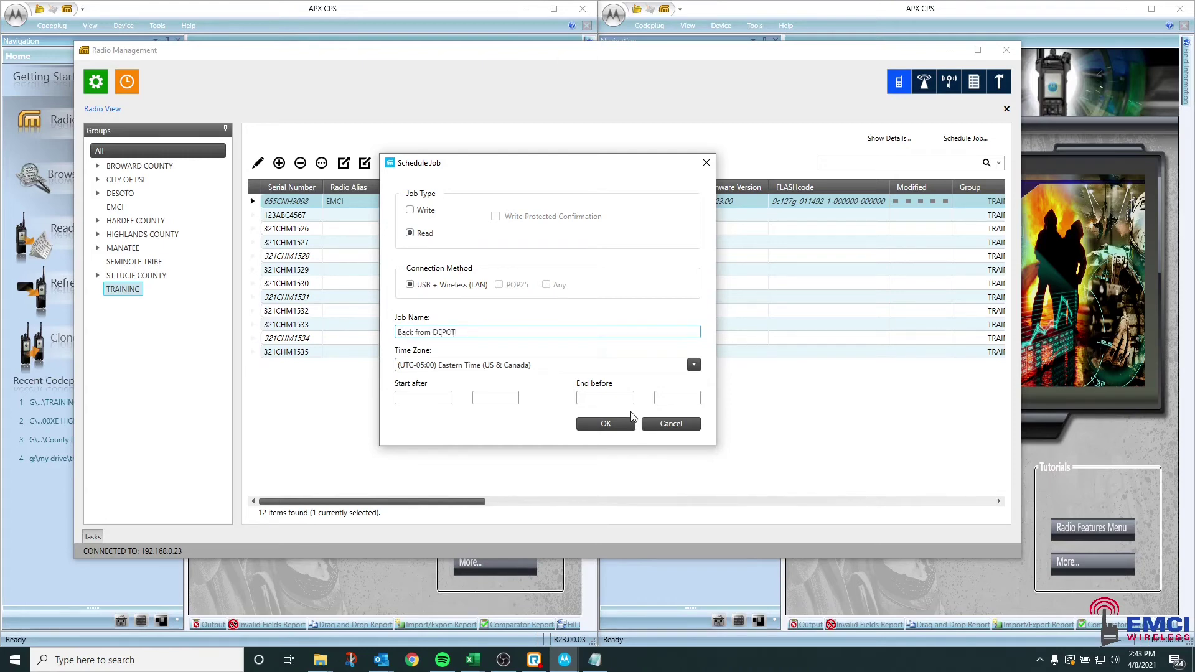
left_click(619, 423)
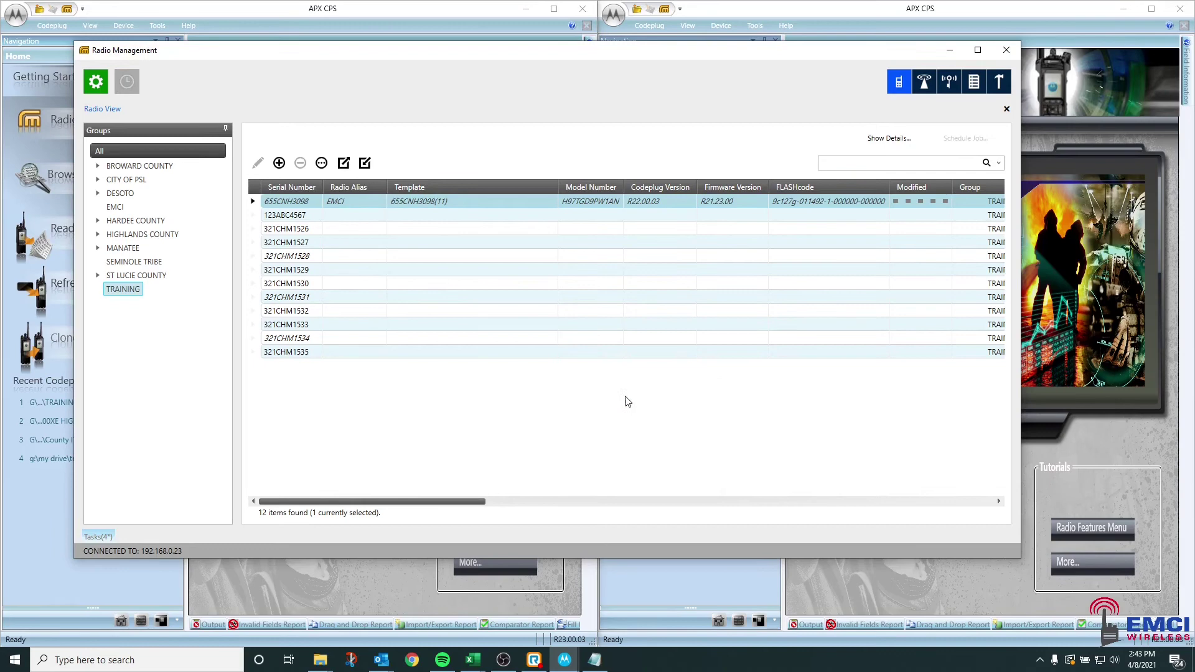
- Check the task list and compare job status and job names across the TRAINING radios
left_click(97, 538)
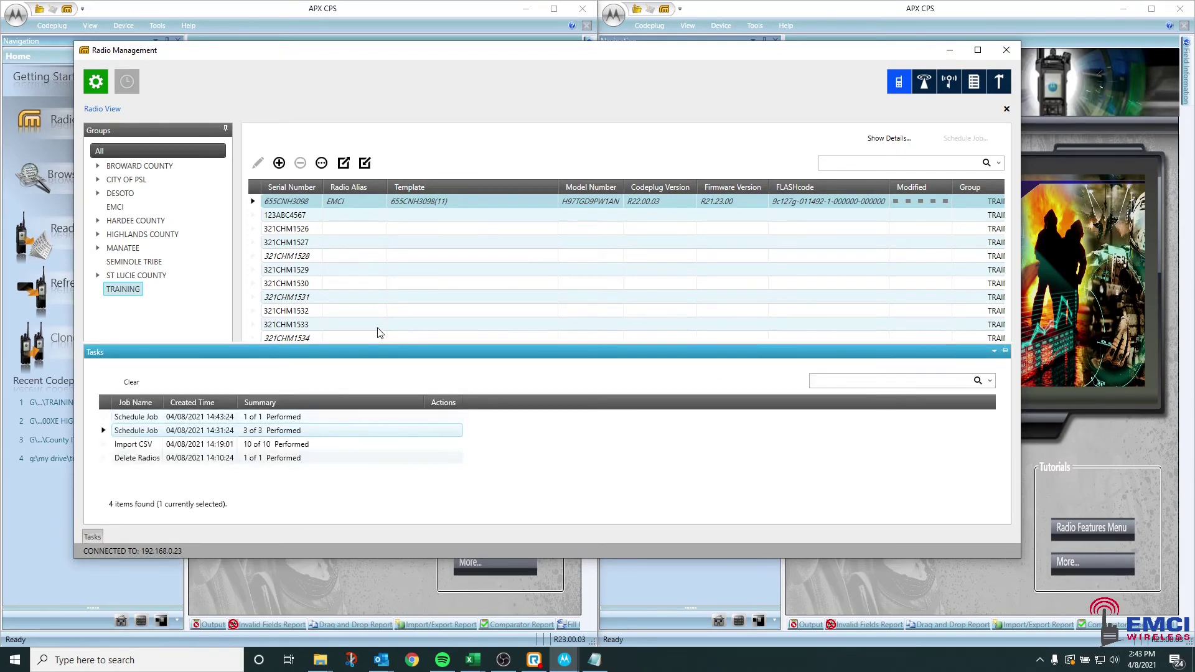
left_click_drag(361, 501, 451, 492)
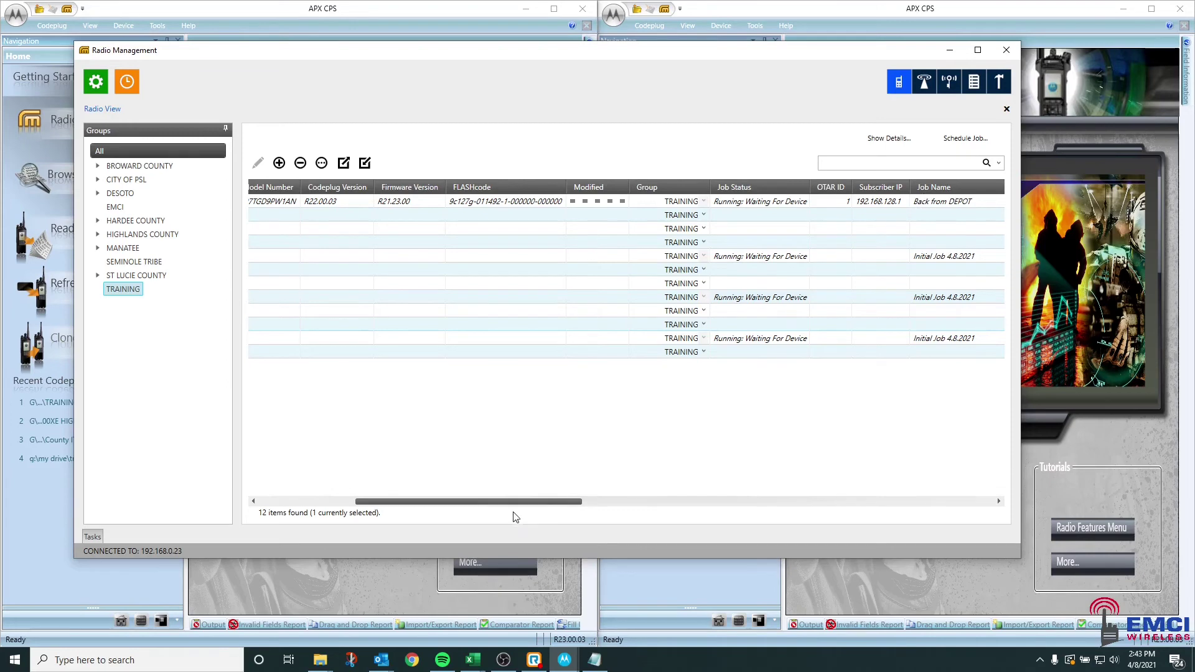
left_click_drag(514, 502, 339, 501)
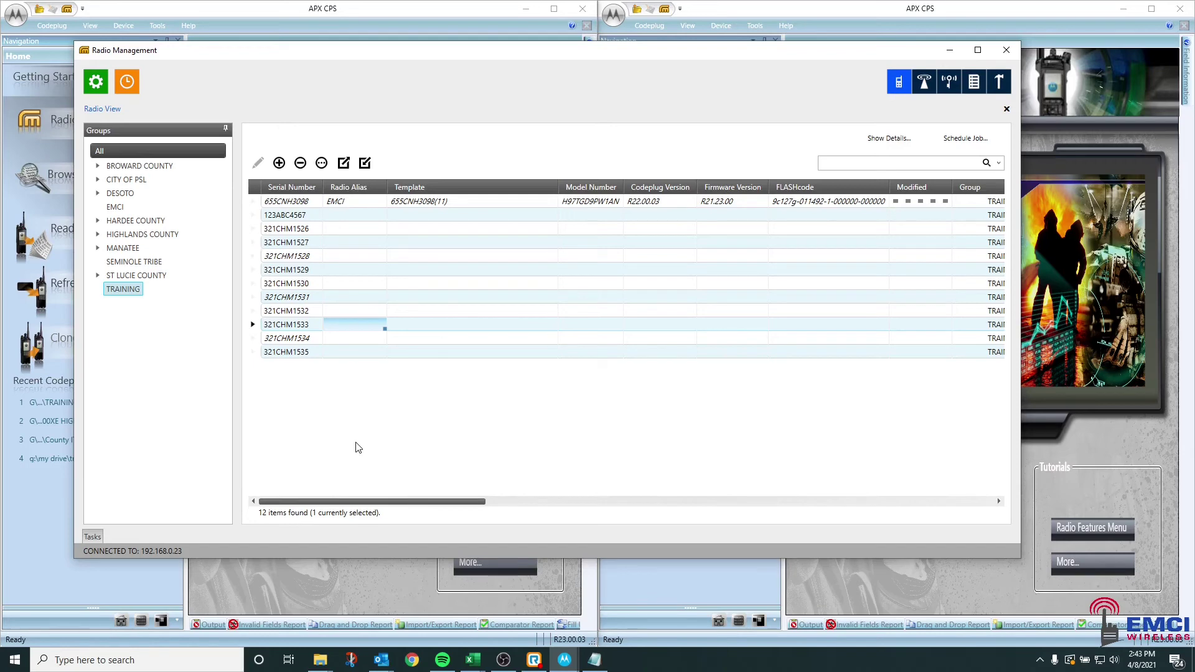
left_click_drag(395, 511, 474, 505)
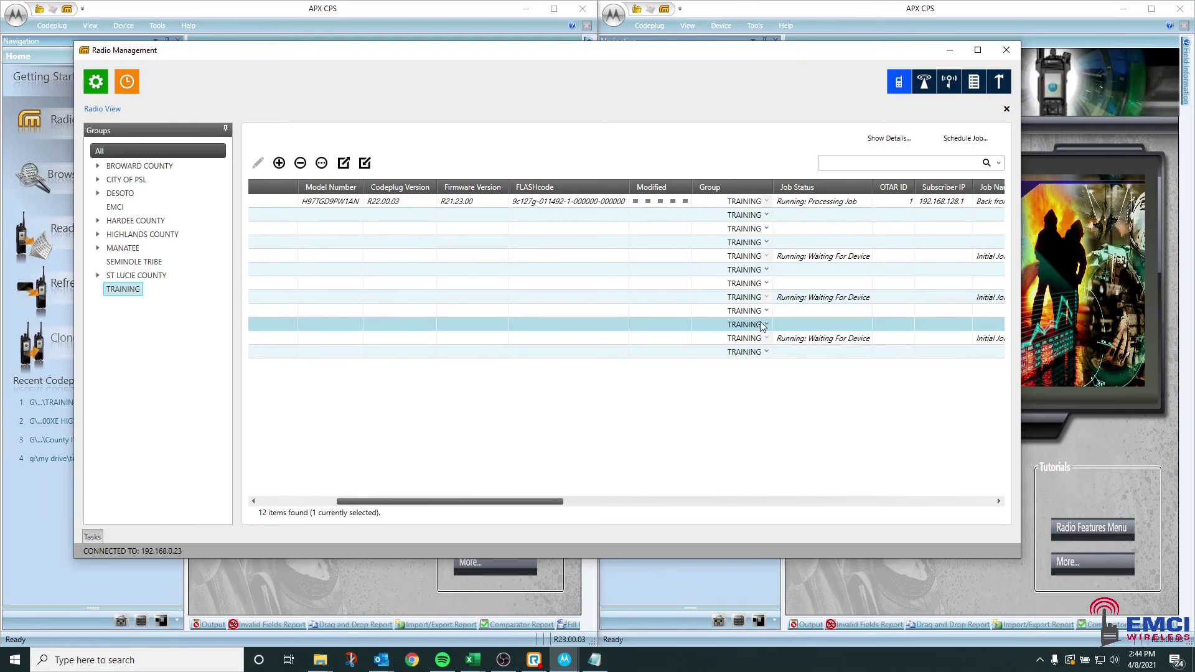
- Maximize the Radio Management window and review radio 655CNH3098's codeplug version, job status and job name
key("super+Up")
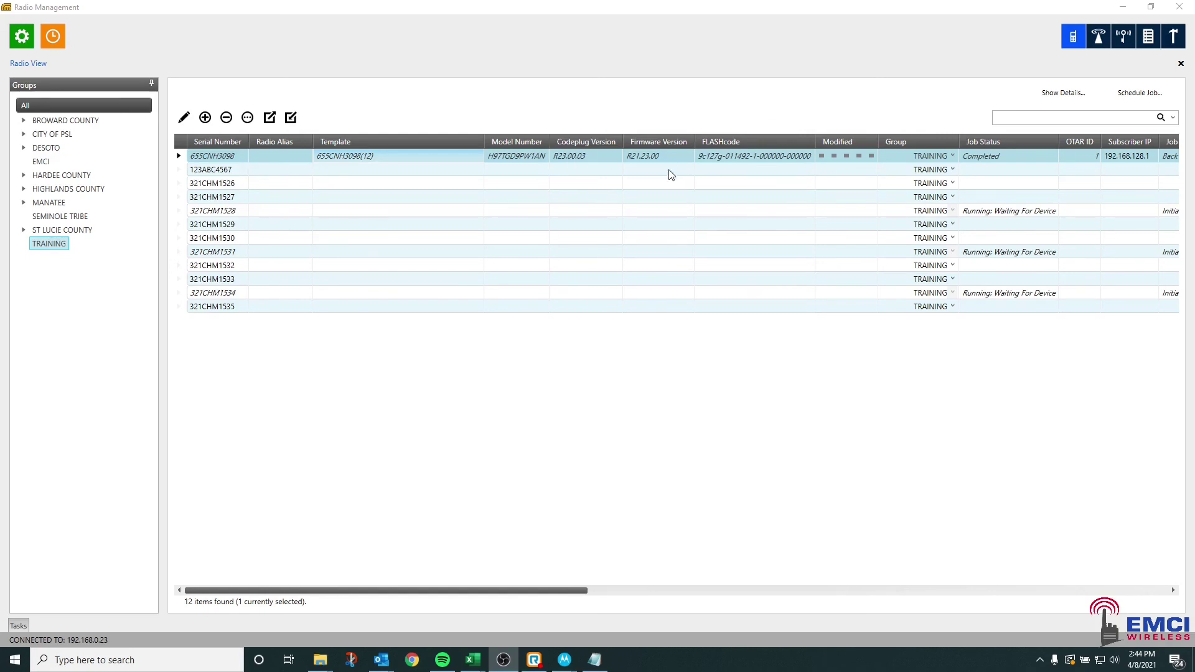
left_click_drag(568, 590, 667, 592)
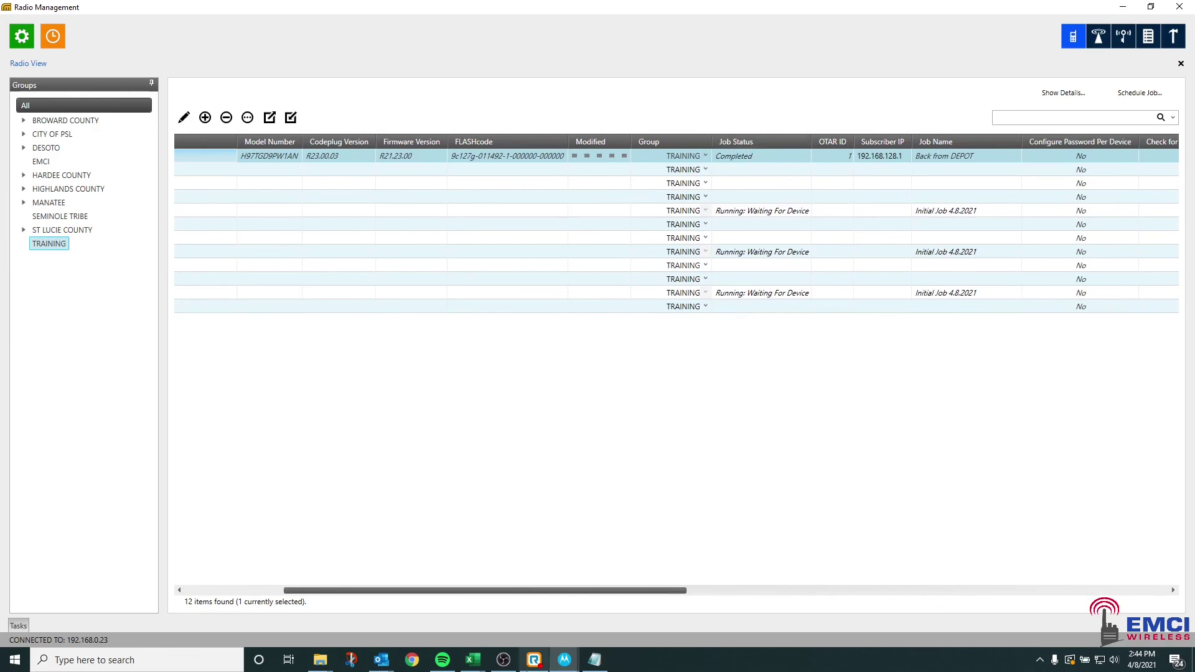
left_click_drag(568, 596, 442, 601)
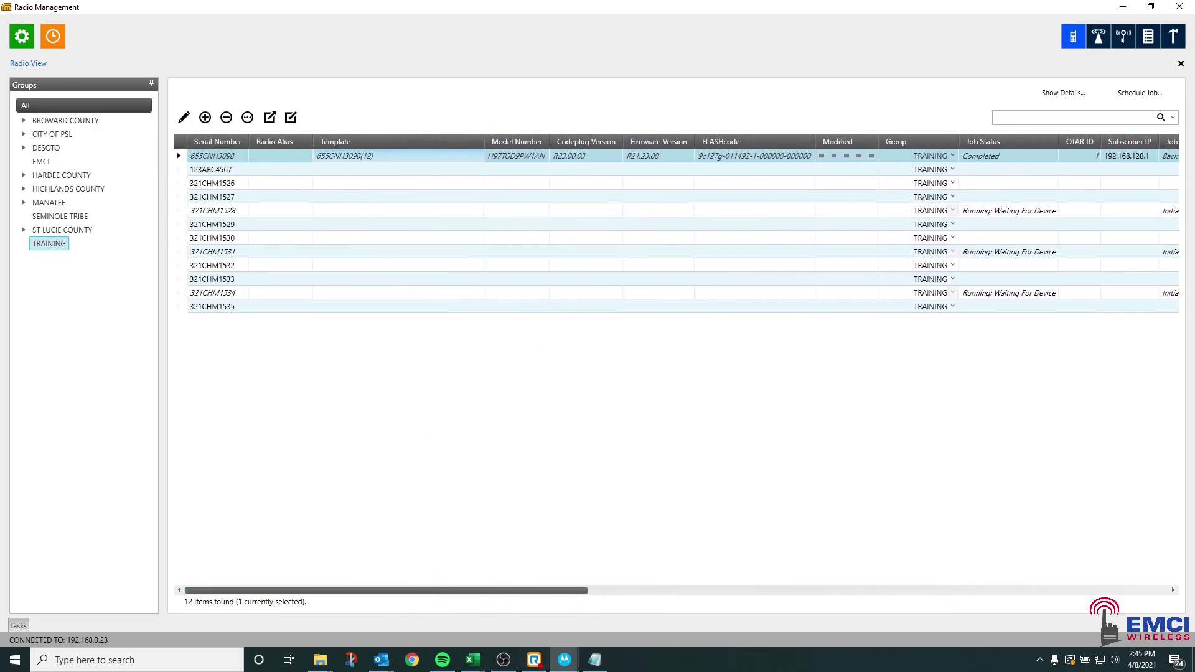